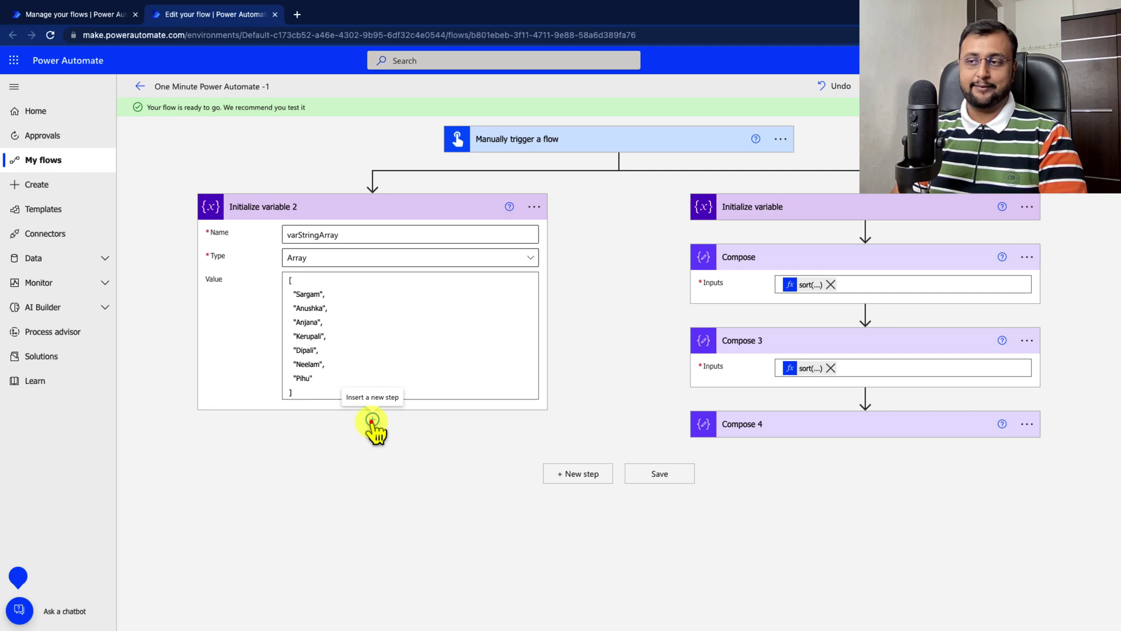
# Step: Add a Compose 2 action below Initialize variable 2 with a sort() expression
pyautogui.click(372, 420)
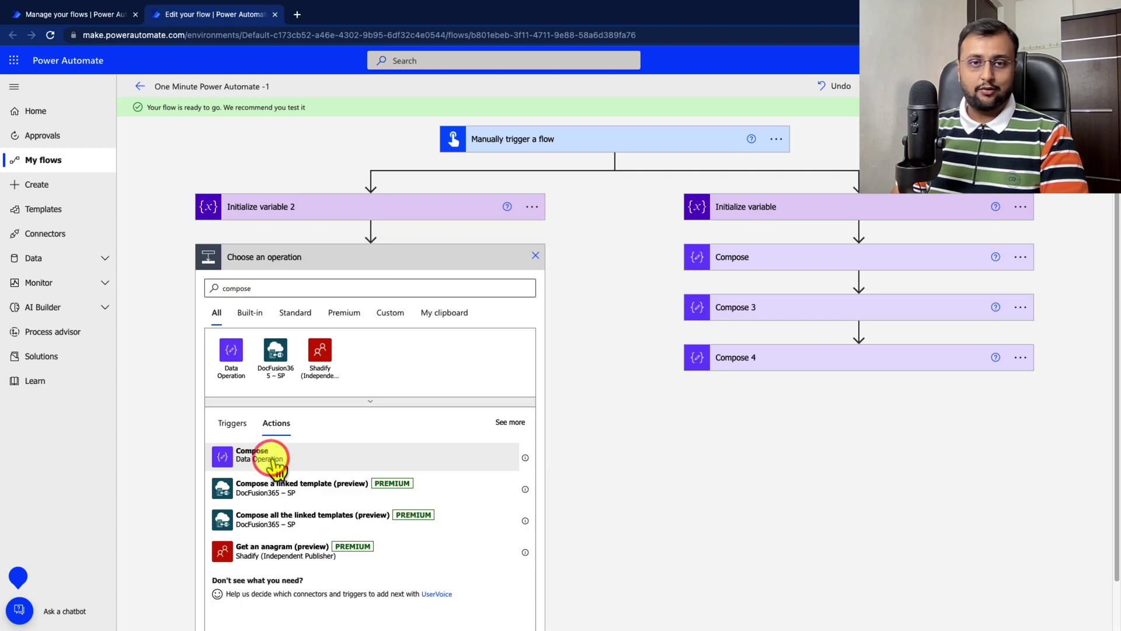
pyautogui.click(268, 459)
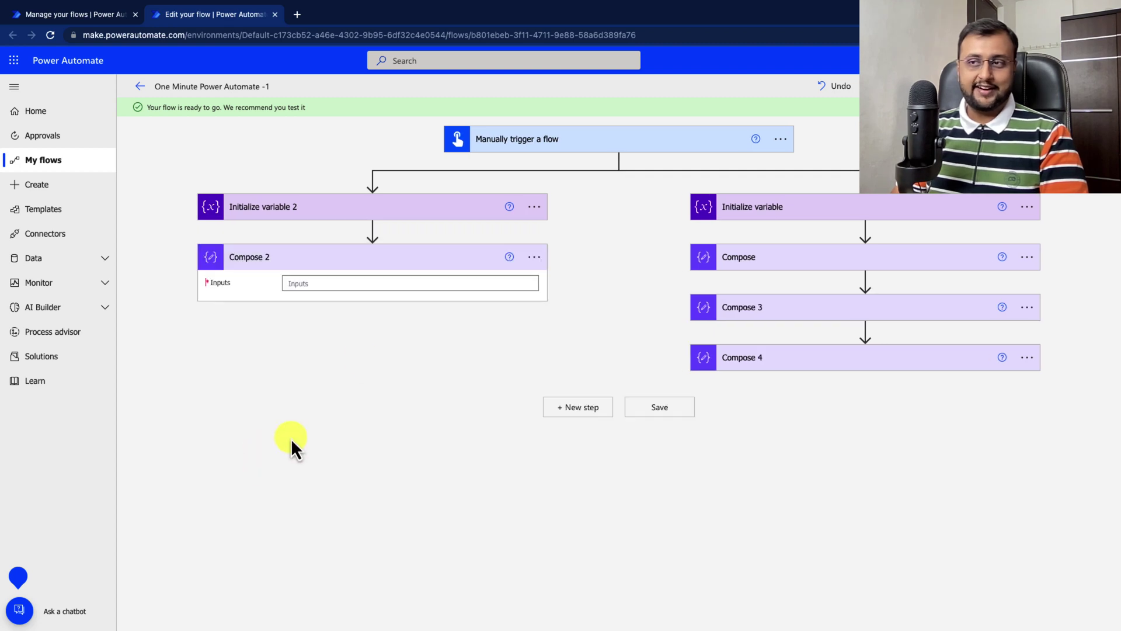
pyautogui.click(343, 283)
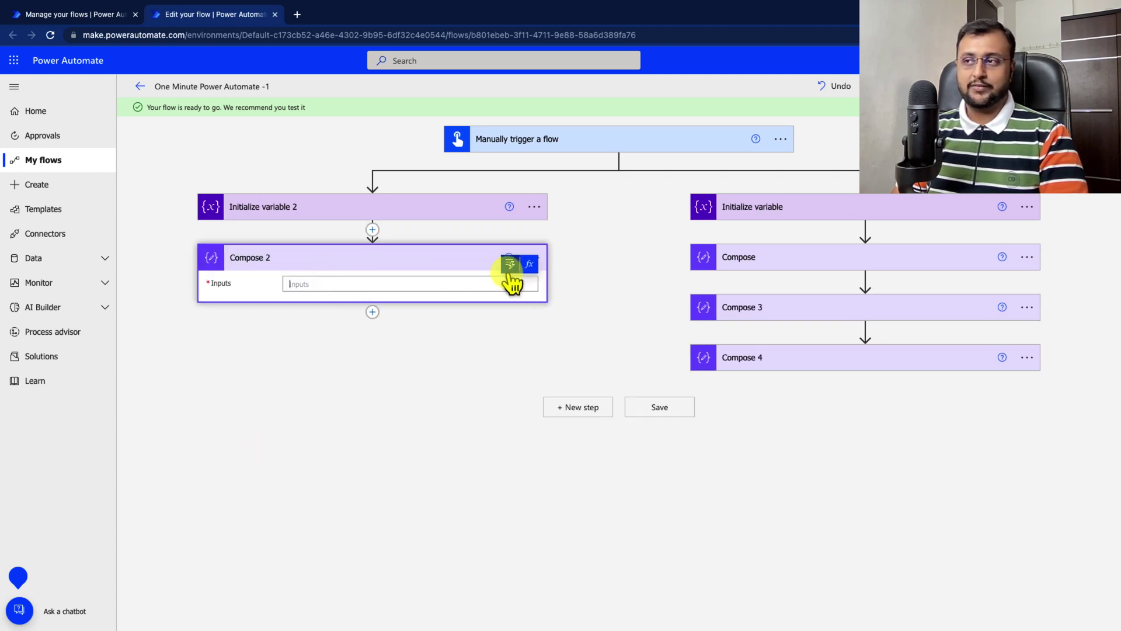
pyautogui.click(529, 265)
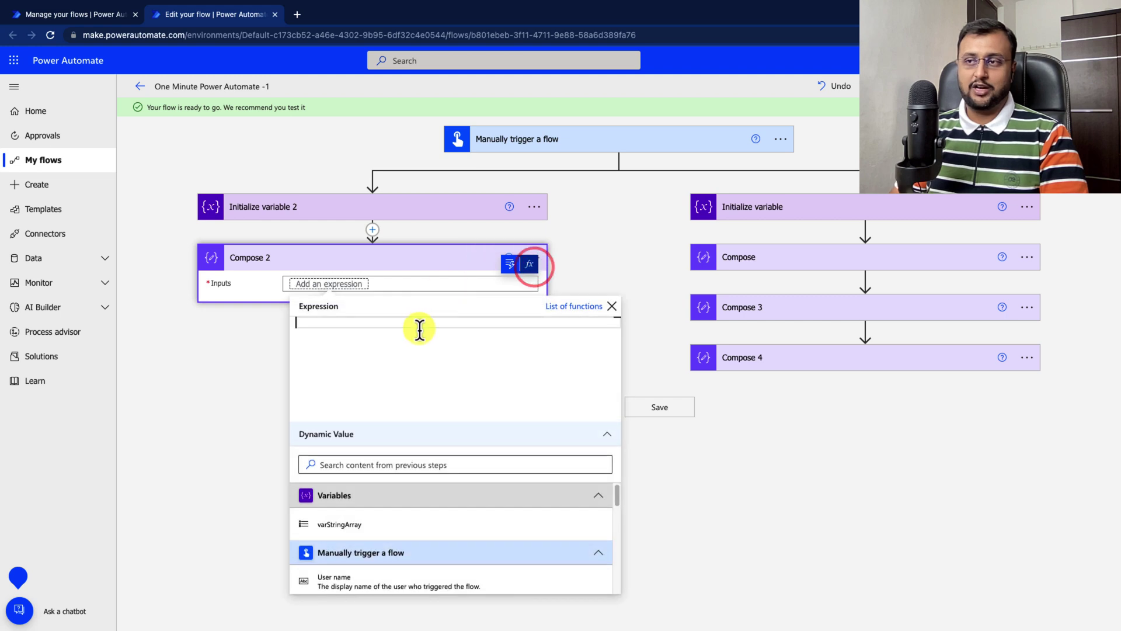
pyautogui.write('sort')
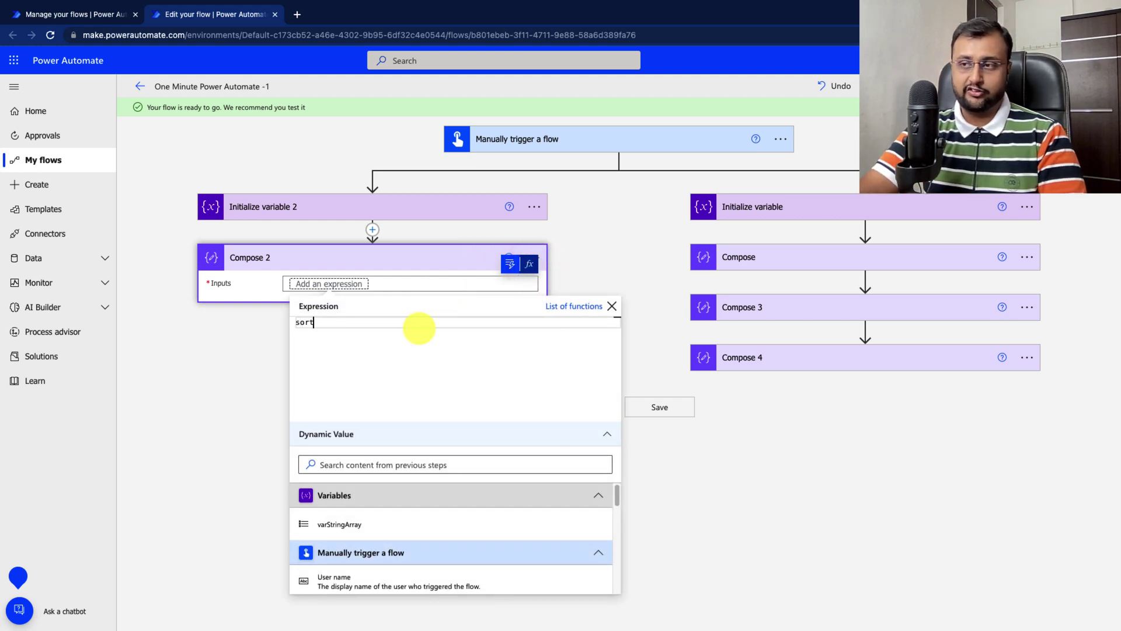
pyautogui.write('(')
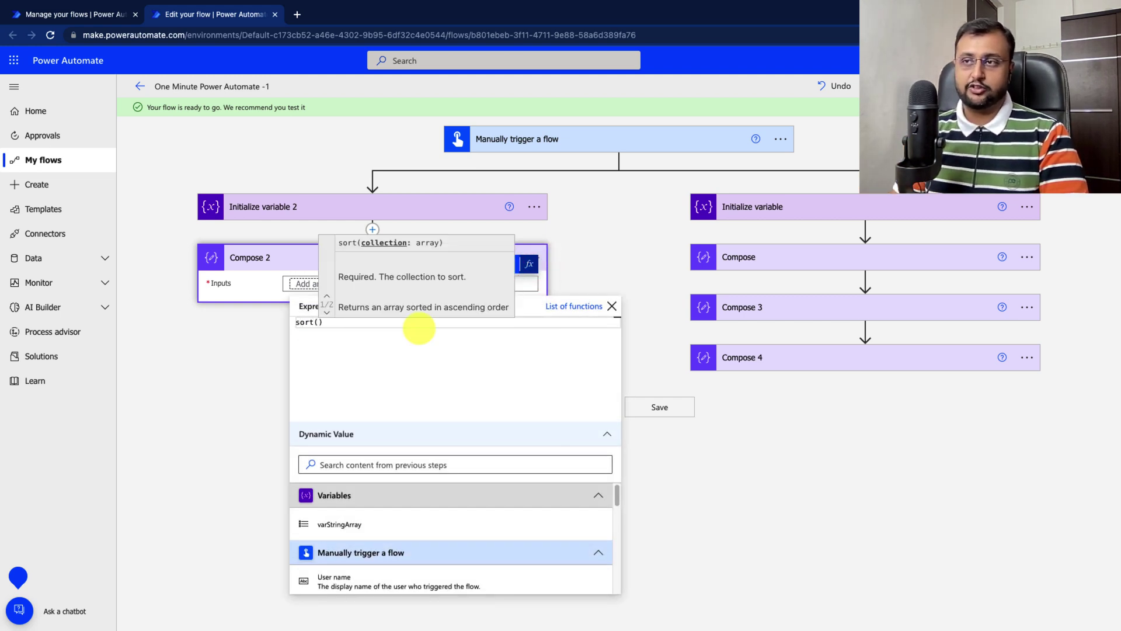
pyautogui.click(280, 210)
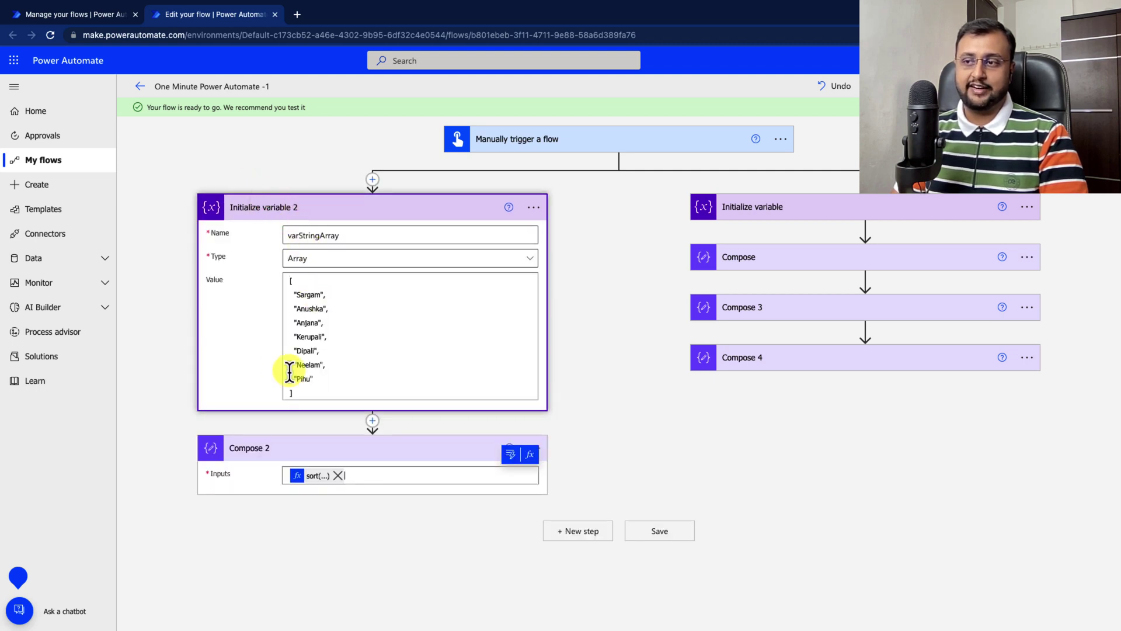
# Step: Put varStringArray inside the sort parentheses, giving sort(variables('varStringArray')), and save it
pyautogui.click(311, 478)
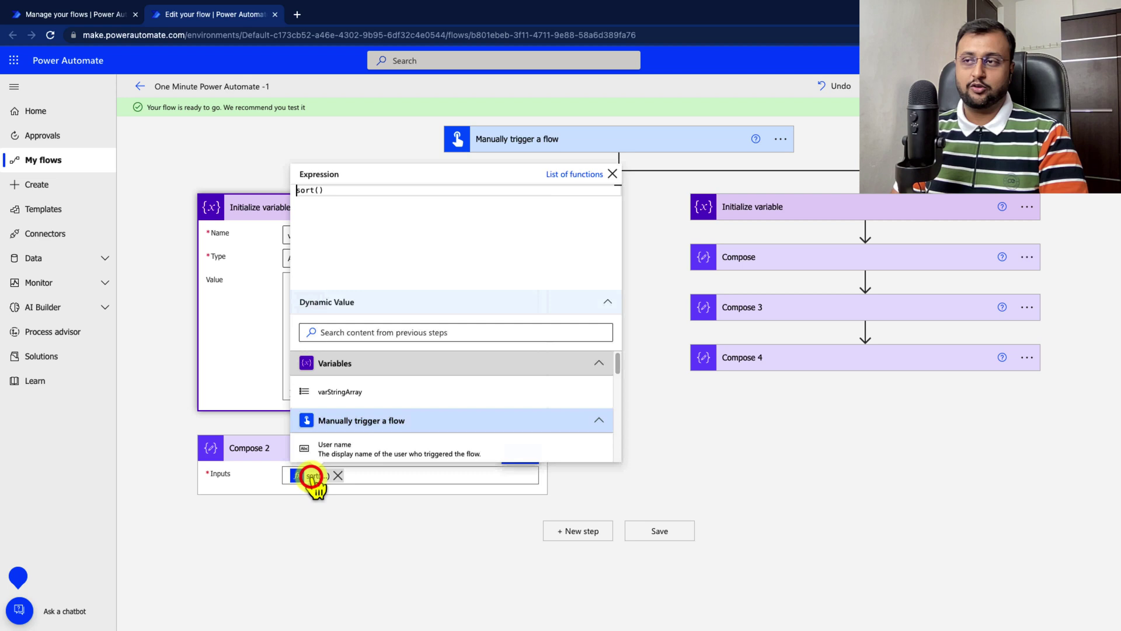
pyautogui.click(320, 192)
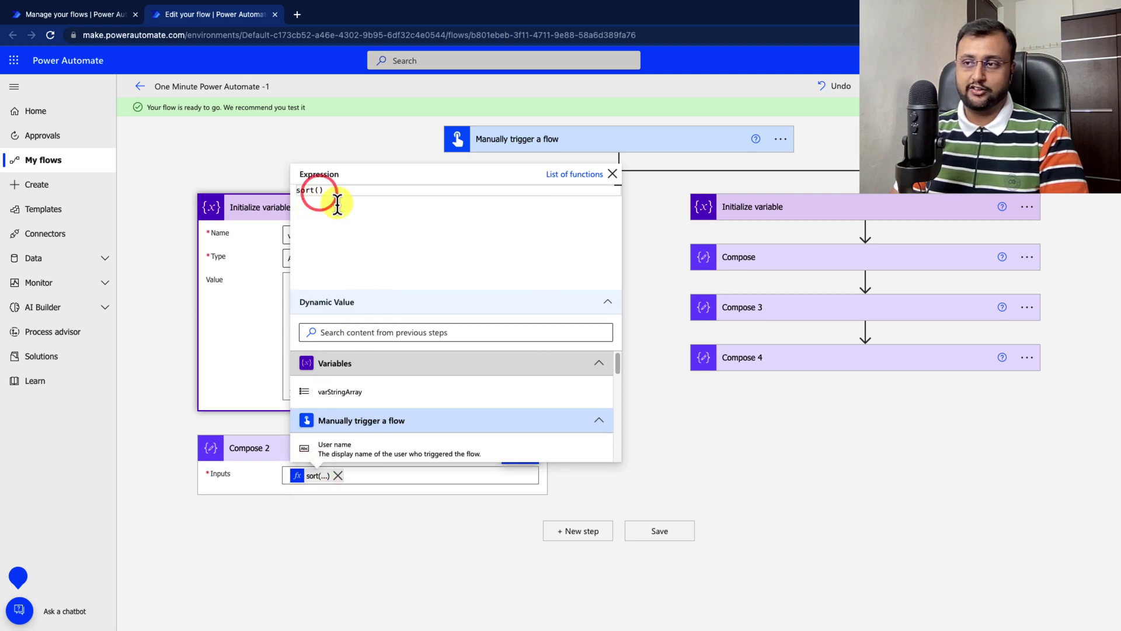
pyautogui.click(366, 395)
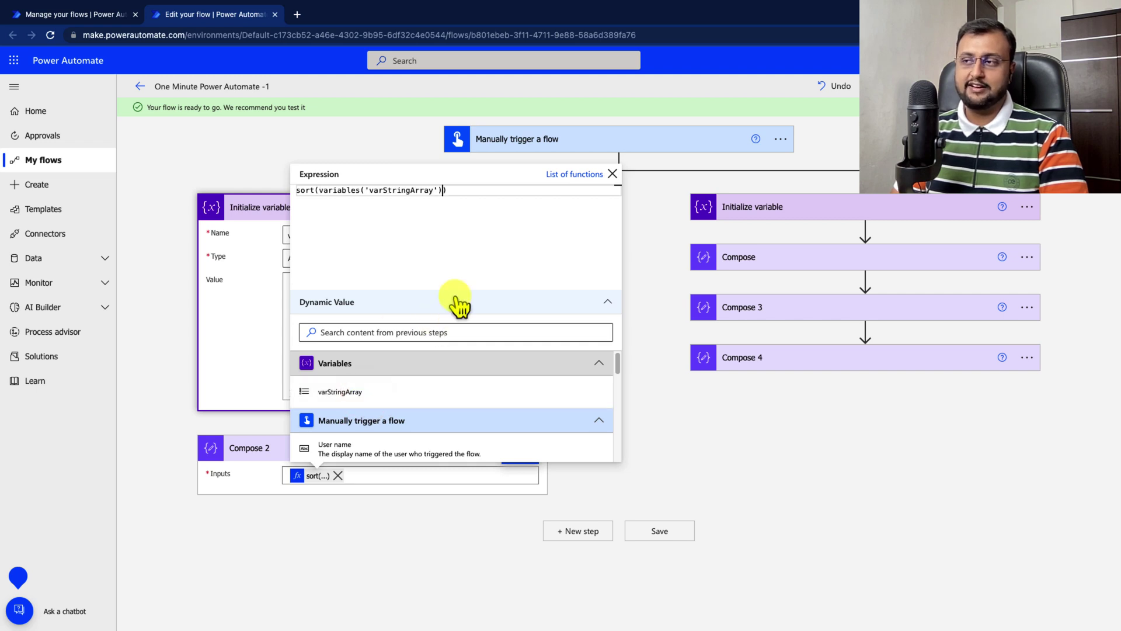
pyautogui.click(405, 413)
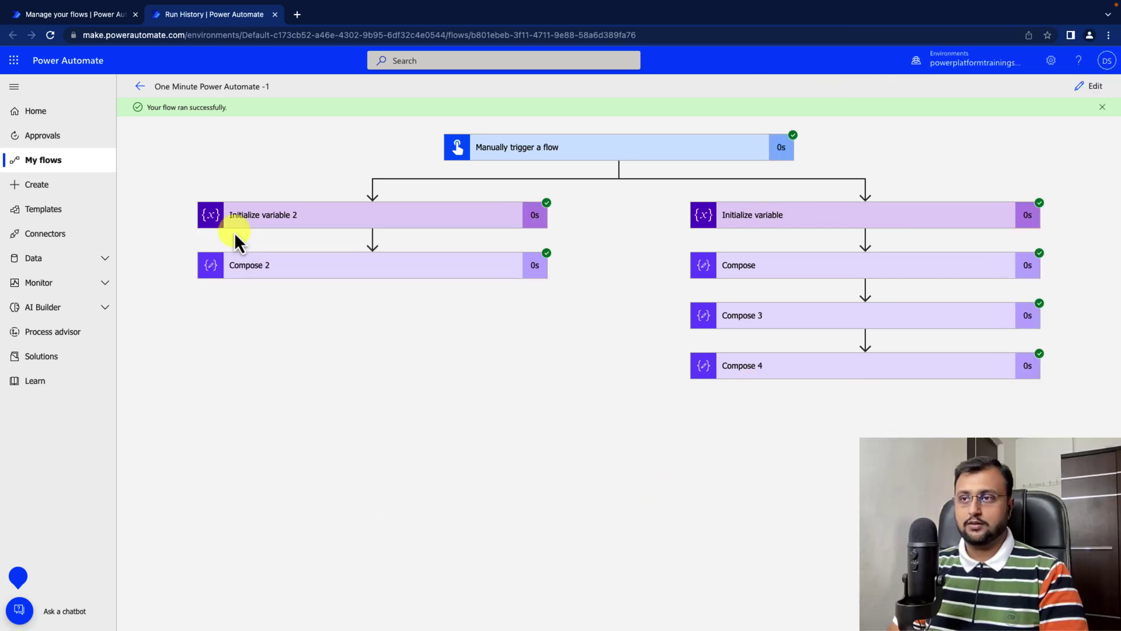
# Step: Review the run's string array inputs and Compose 2's alphabetically sorted names
pyautogui.click(334, 217)
pyautogui.click(338, 515)
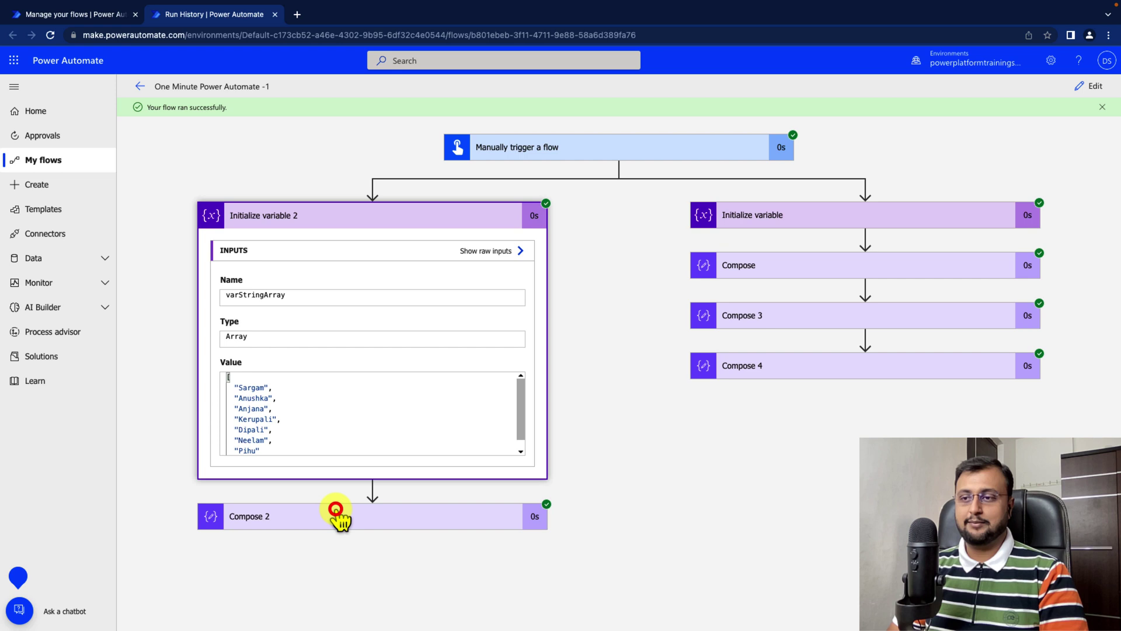
pyautogui.scroll(-2, 337, 515)
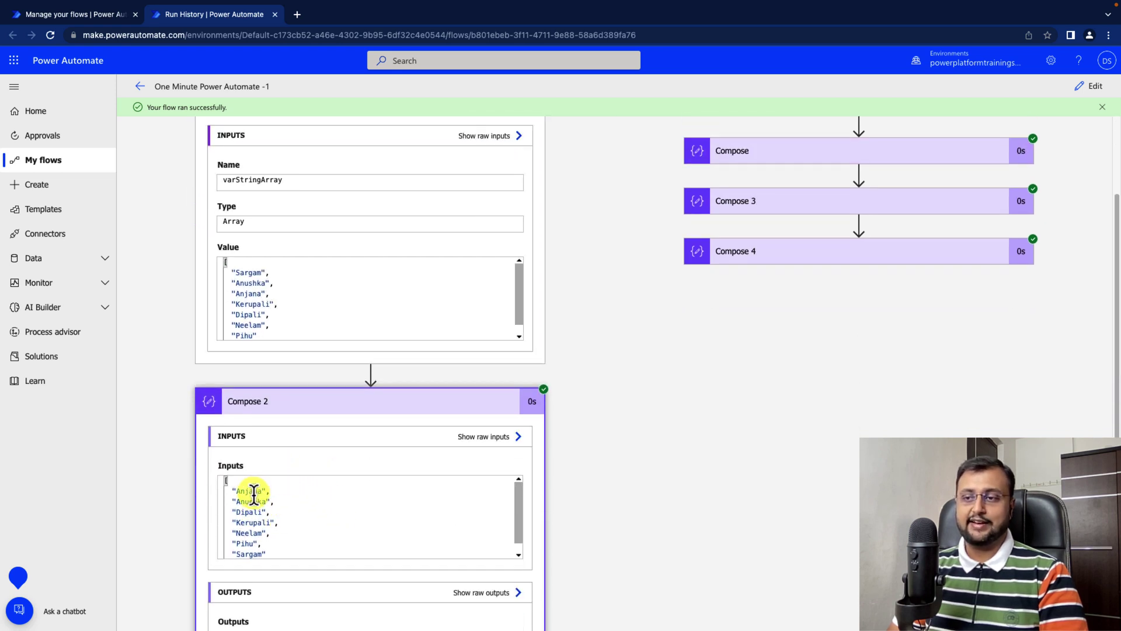
pyautogui.scroll(-1, 254, 503)
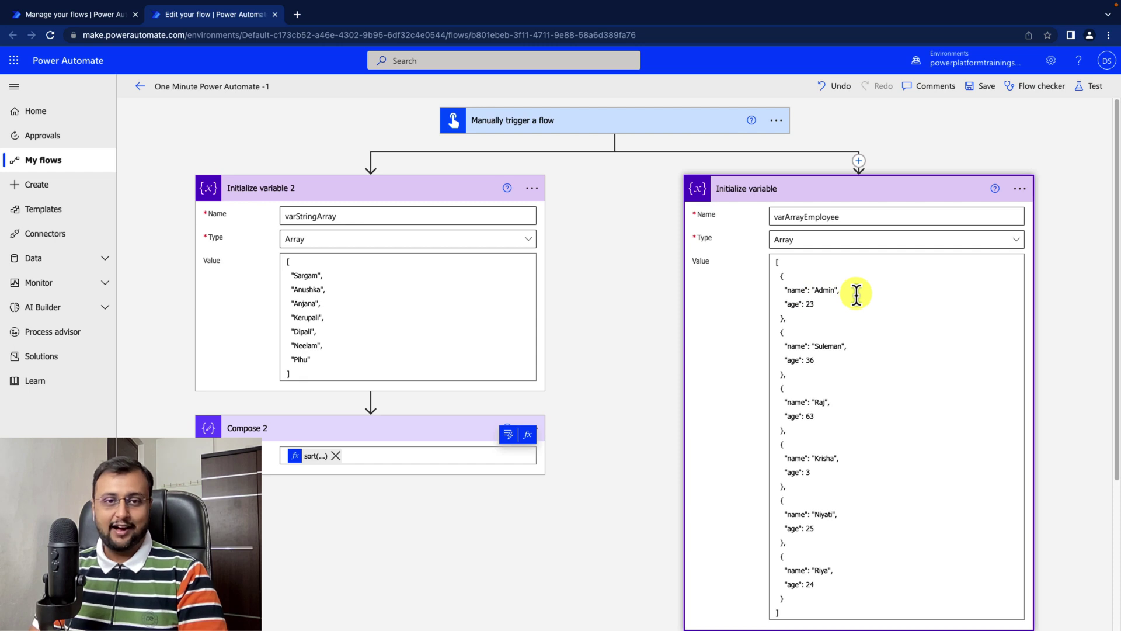
# Step: Inspect the first Compose's sort(variables('varArrayEmployee'),'Age') expression, highlighting the array and the Age key
pyautogui.scroll(-3, 856, 301)
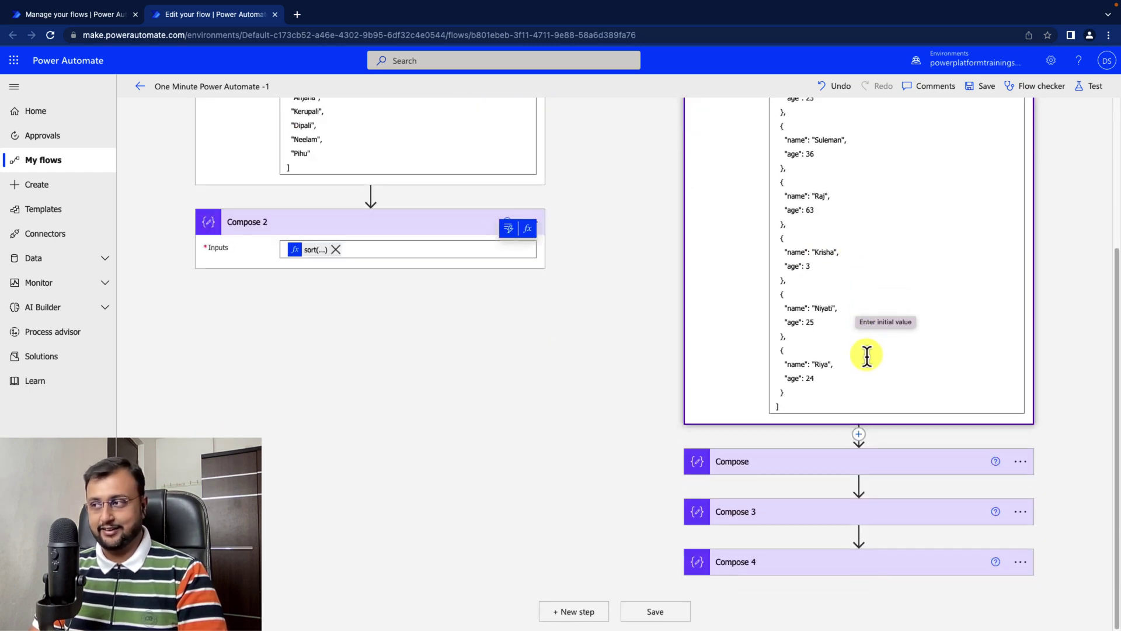
pyautogui.click(819, 459)
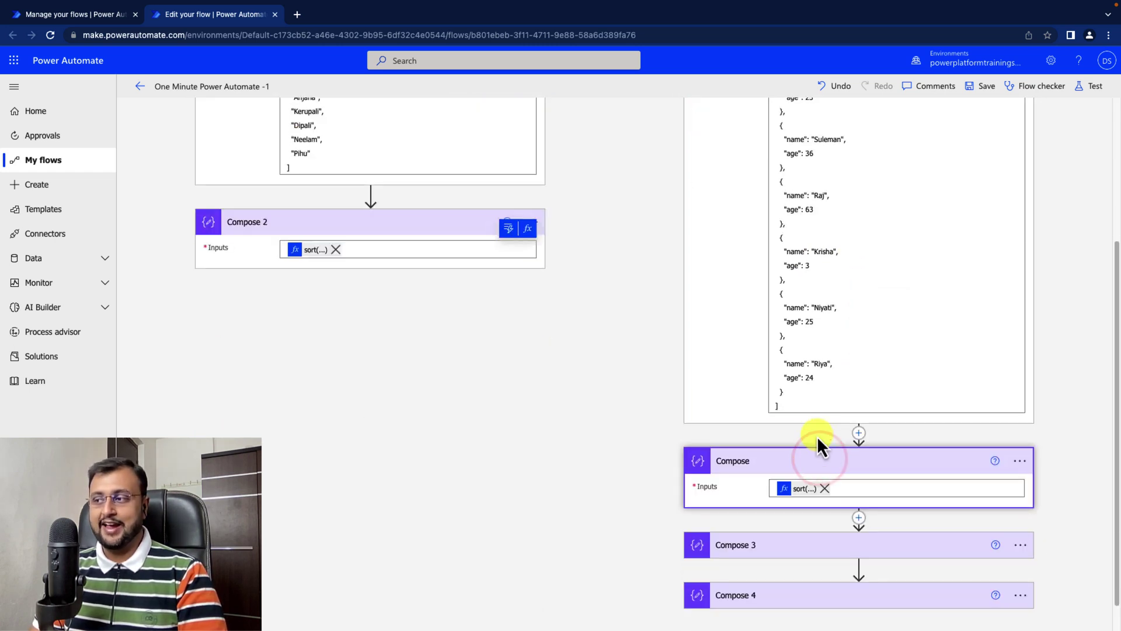
pyautogui.click(802, 491)
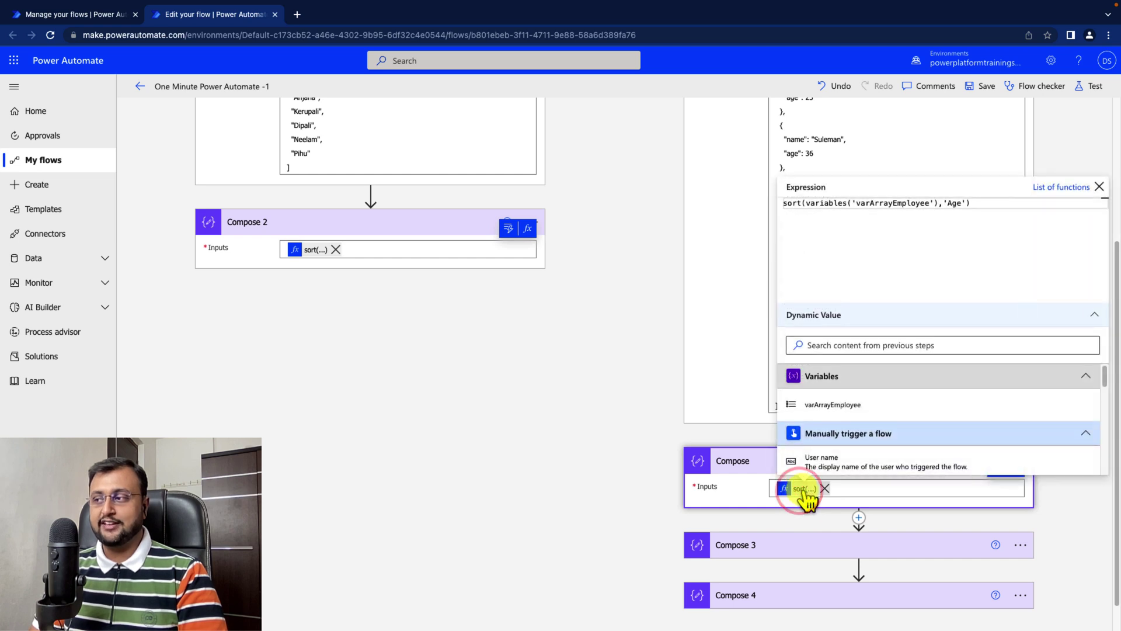
pyautogui.moveTo(807, 204); pyautogui.dragTo(936, 204)
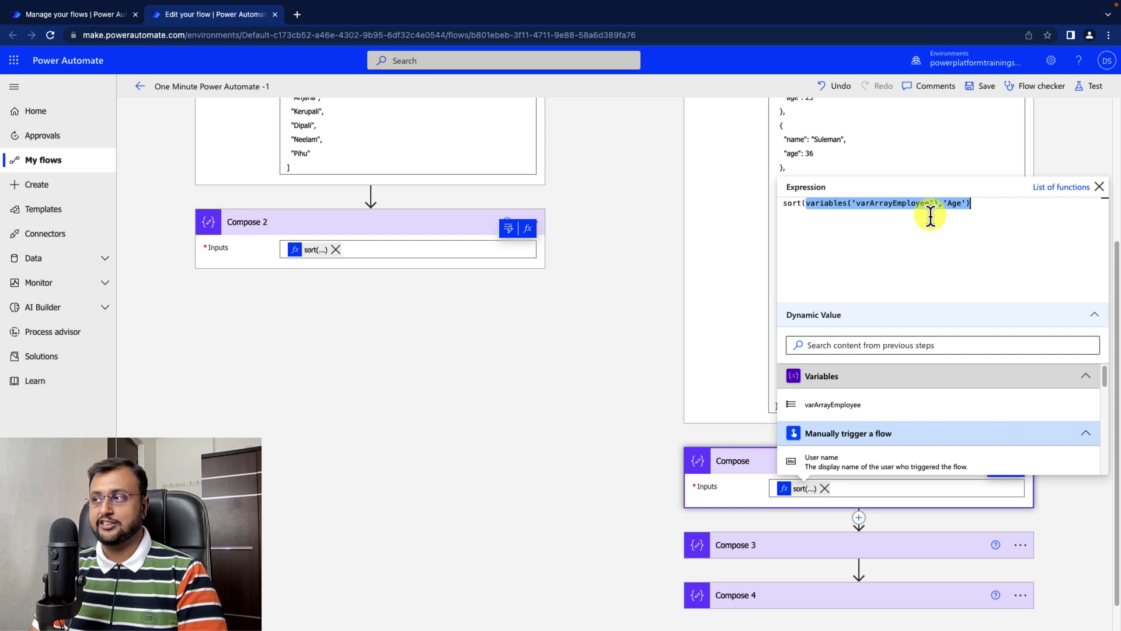
pyautogui.moveTo(942, 211); pyautogui.dragTo(949, 209)
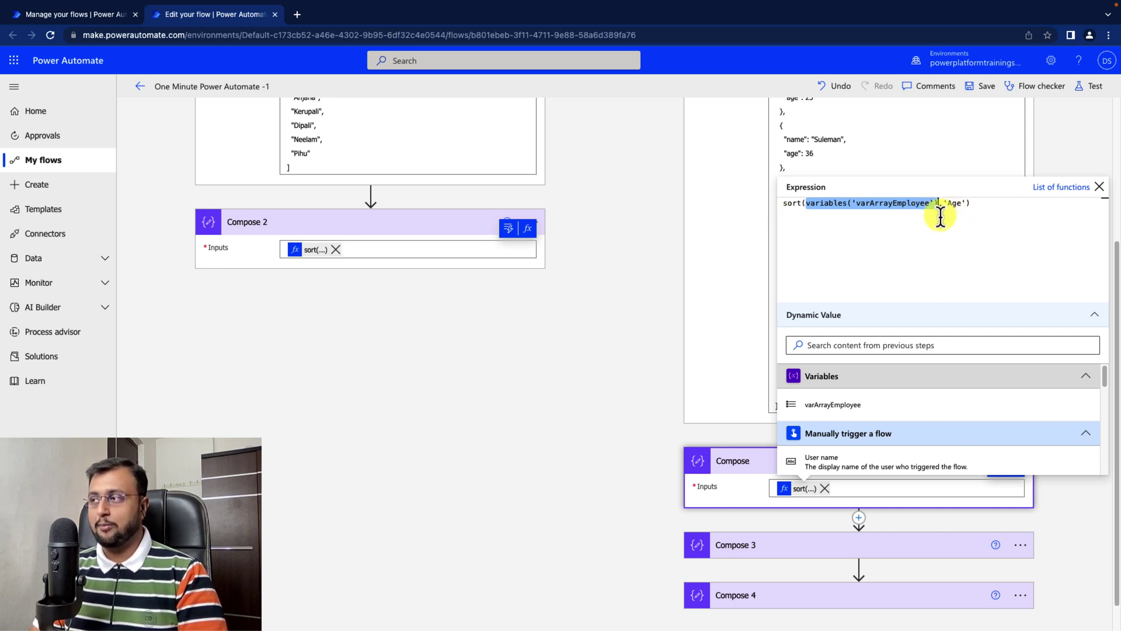
pyautogui.moveTo(947, 205); pyautogui.dragTo(962, 204)
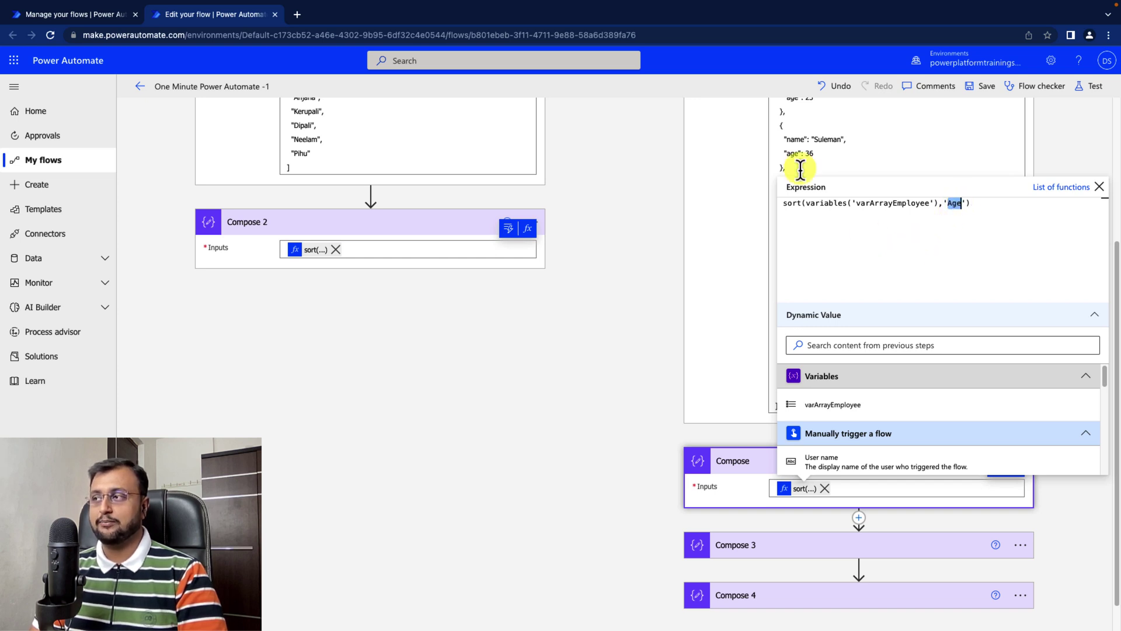
pyautogui.scroll(3, 801, 167)
# Step: Open Compose 3's expression and confirm it sorts varArrayEmployee by the 'name' key
pyautogui.click(1102, 225)
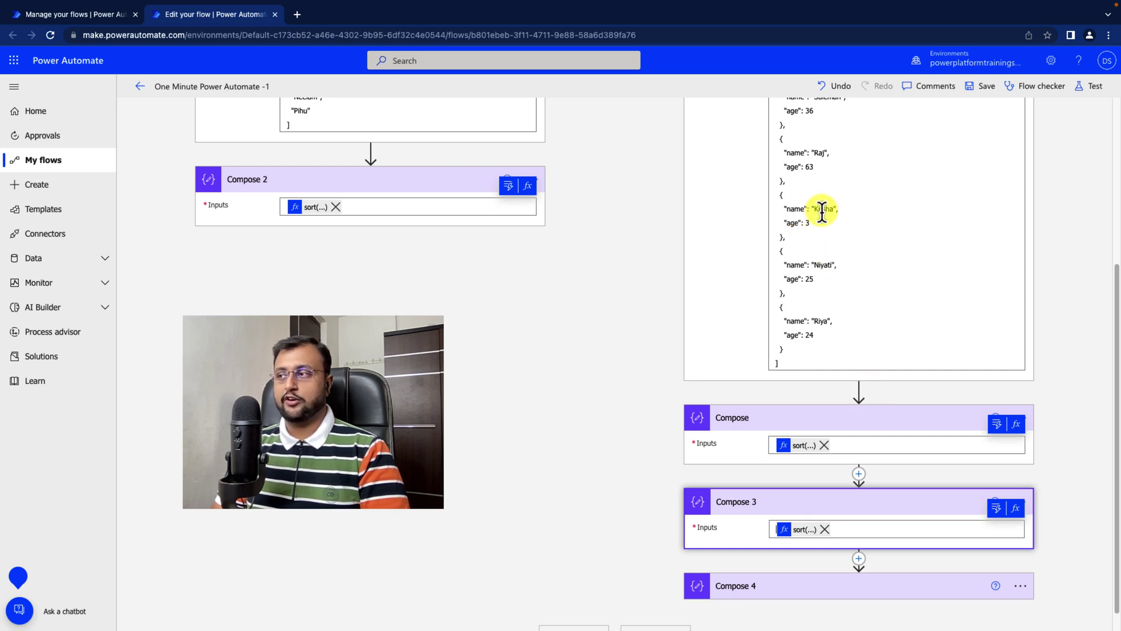
pyautogui.click(795, 530)
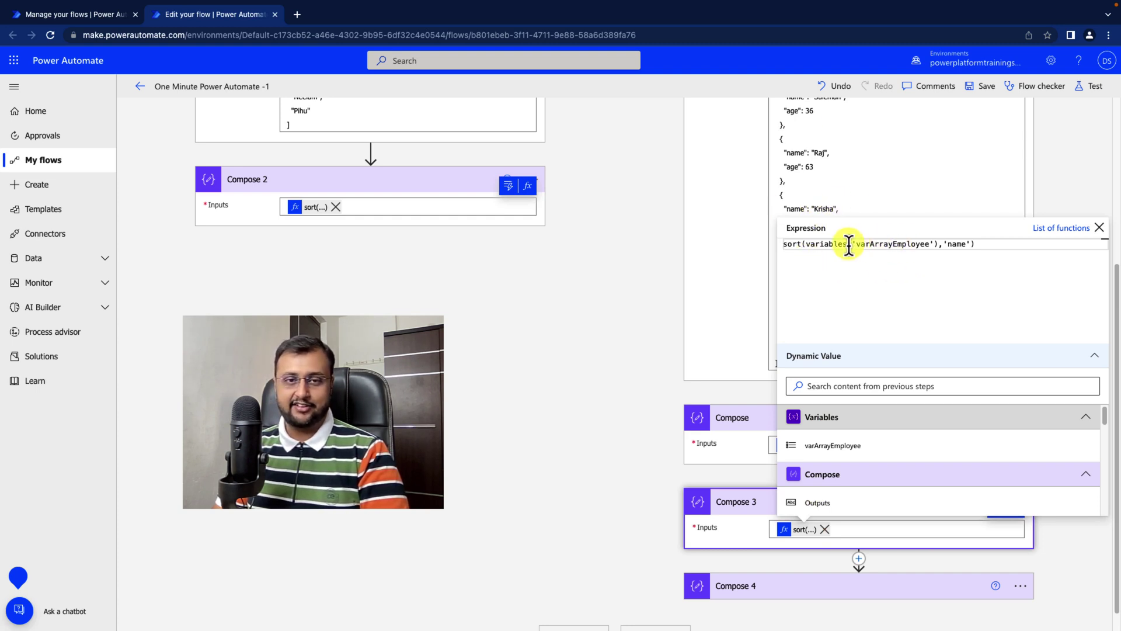
pyautogui.doubleClick(961, 245)
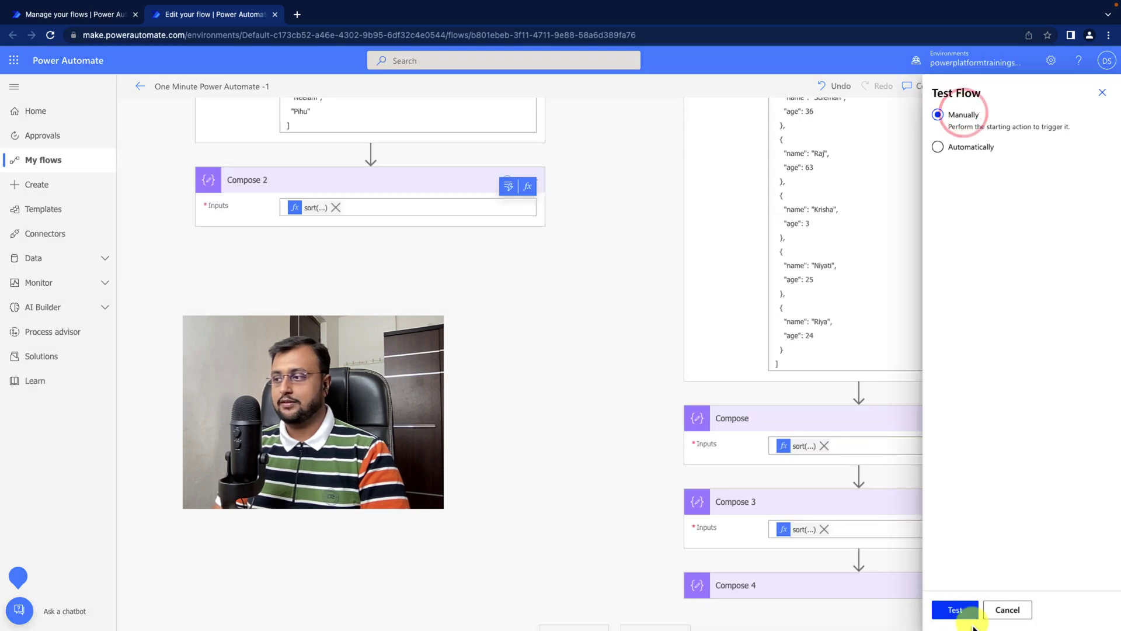
# Step: Run a manual test and check Compose's output starts with the youngest employee, age 3
pyautogui.click(964, 610)
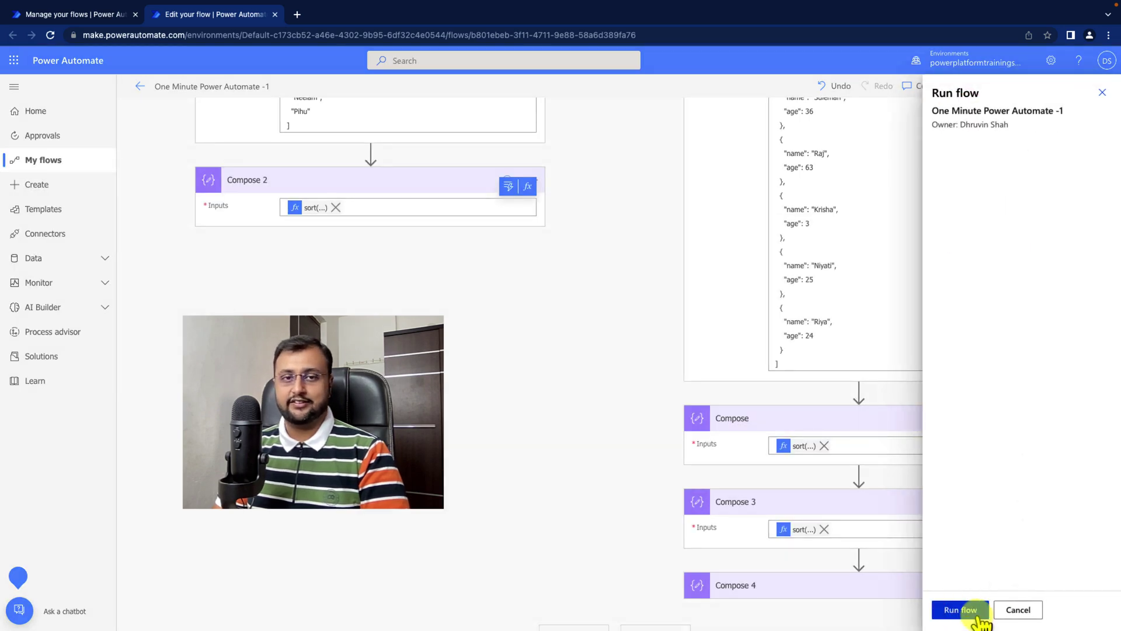
pyautogui.click(984, 616)
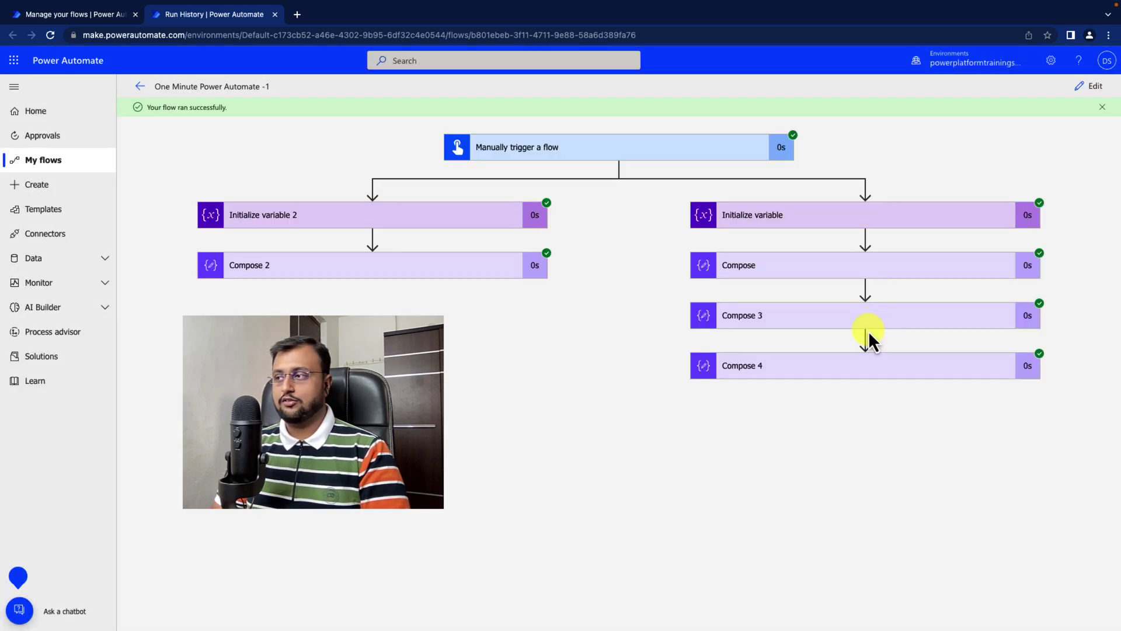
pyautogui.click(874, 266)
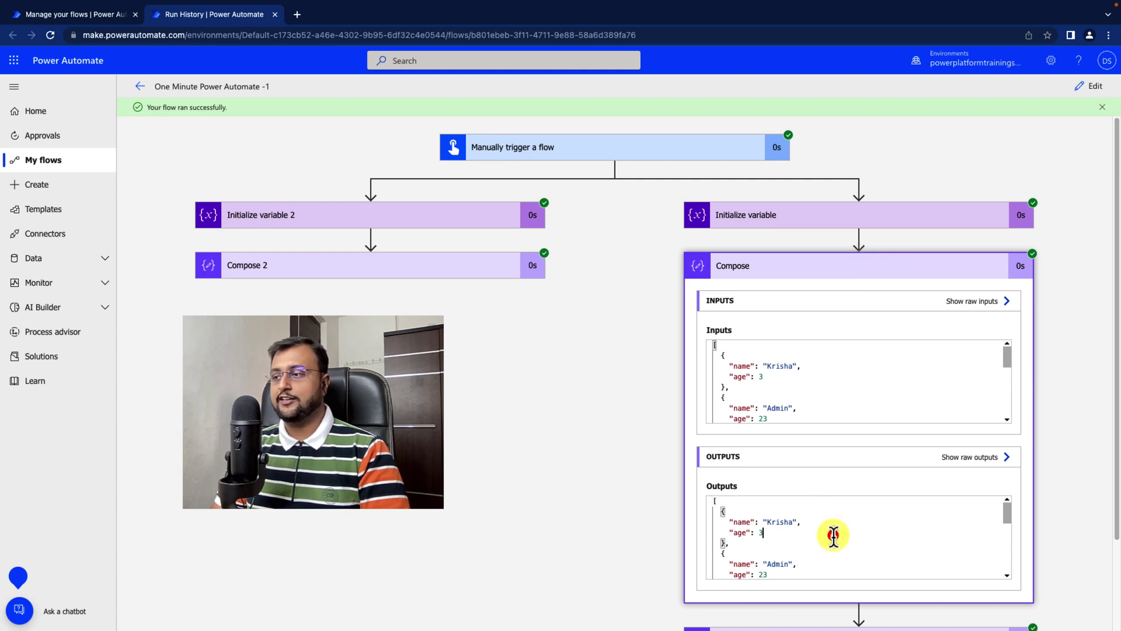
pyautogui.moveTo(833, 535); pyautogui.dragTo(753, 532)
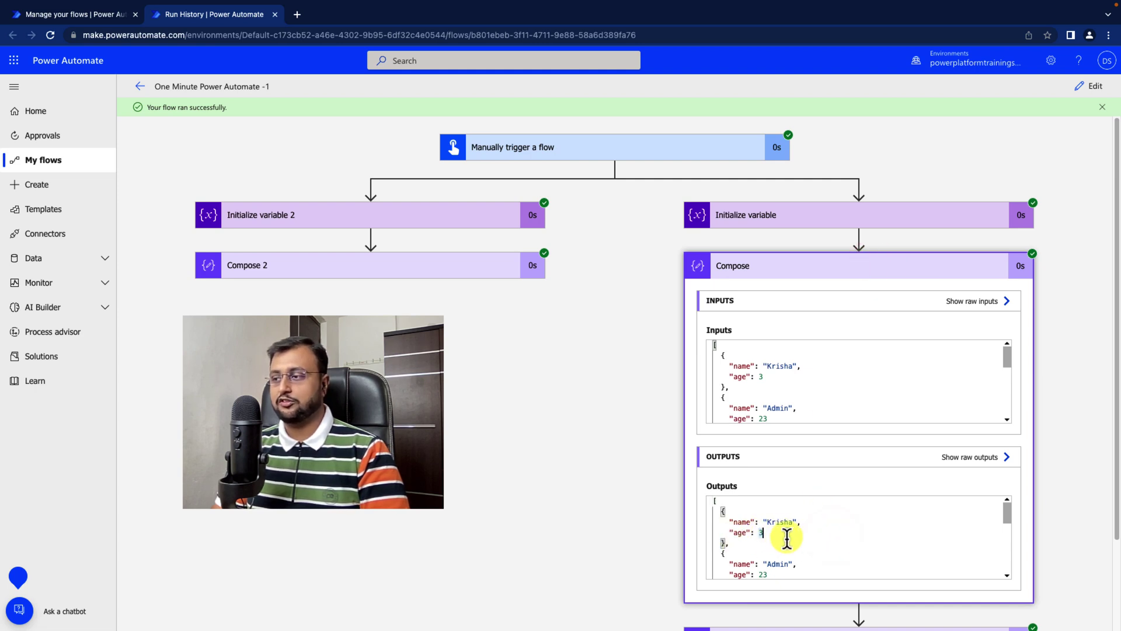
pyautogui.scroll(-2, 788, 538)
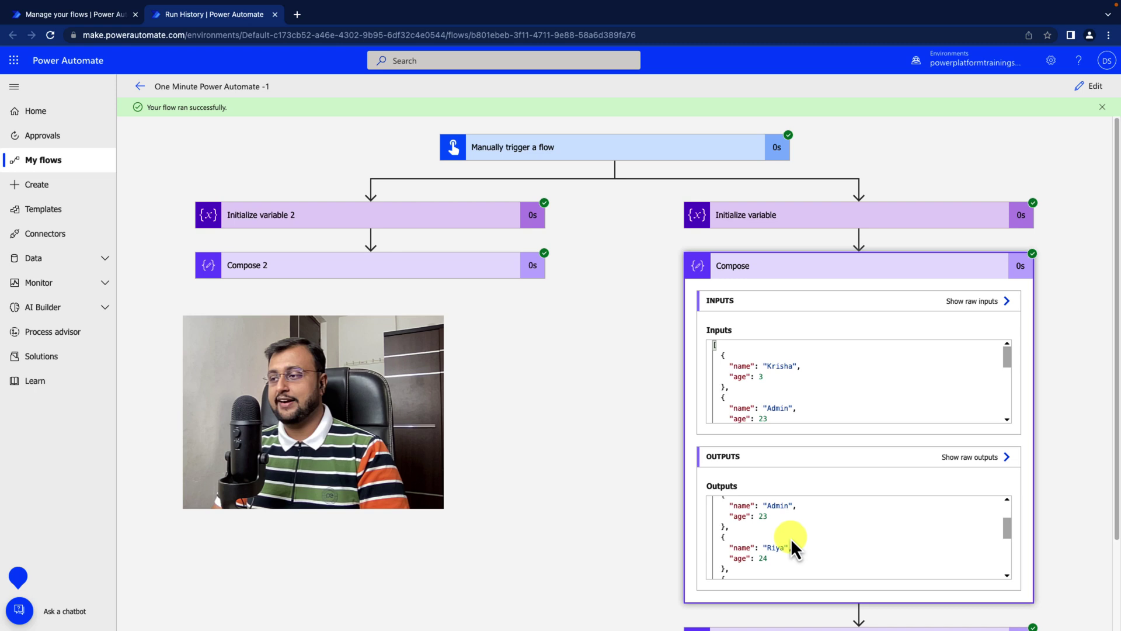
pyautogui.scroll(-3, 793, 531)
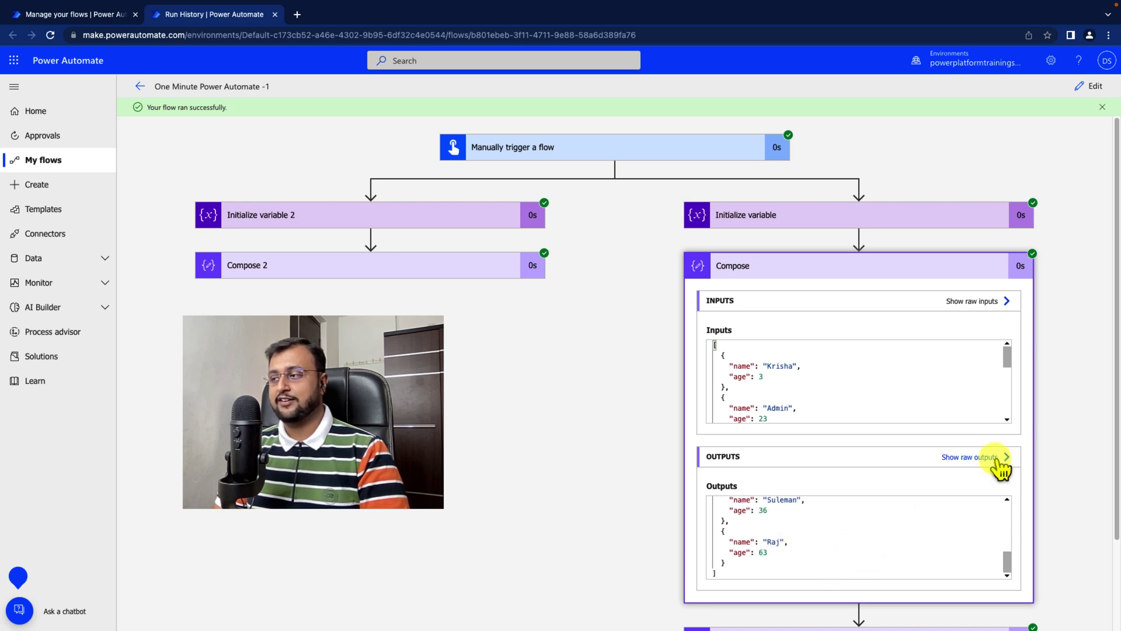
pyautogui.scroll(-7, 893, 494)
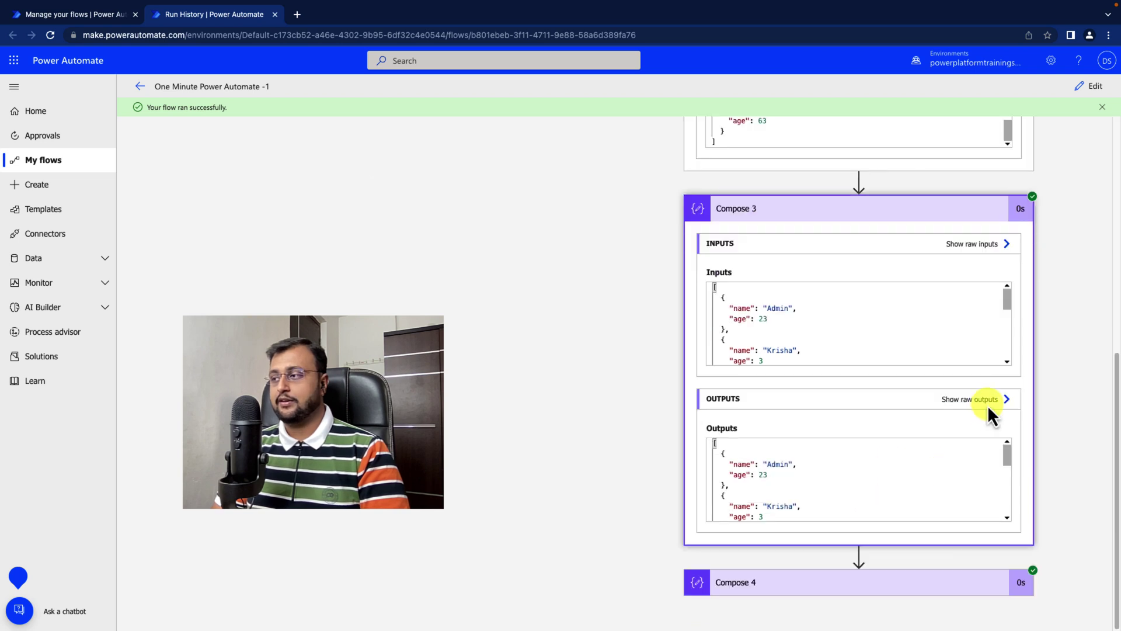
# Step: Open Compose 3's raw output and confirm Admin appears first alphabetically
pyautogui.click(990, 402)
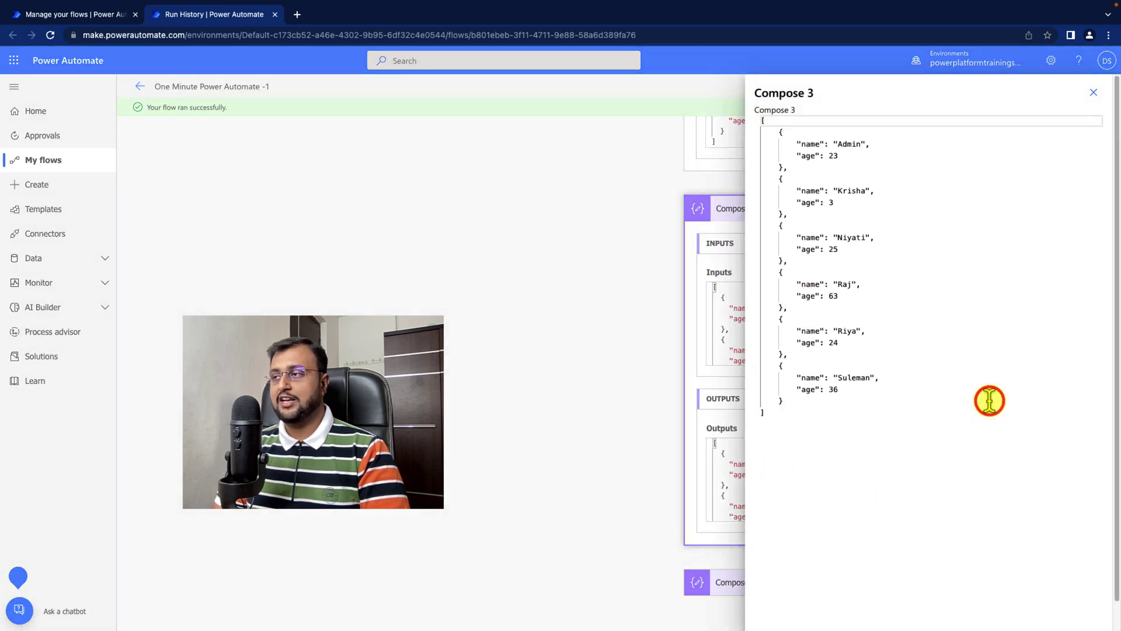
pyautogui.doubleClick(853, 143)
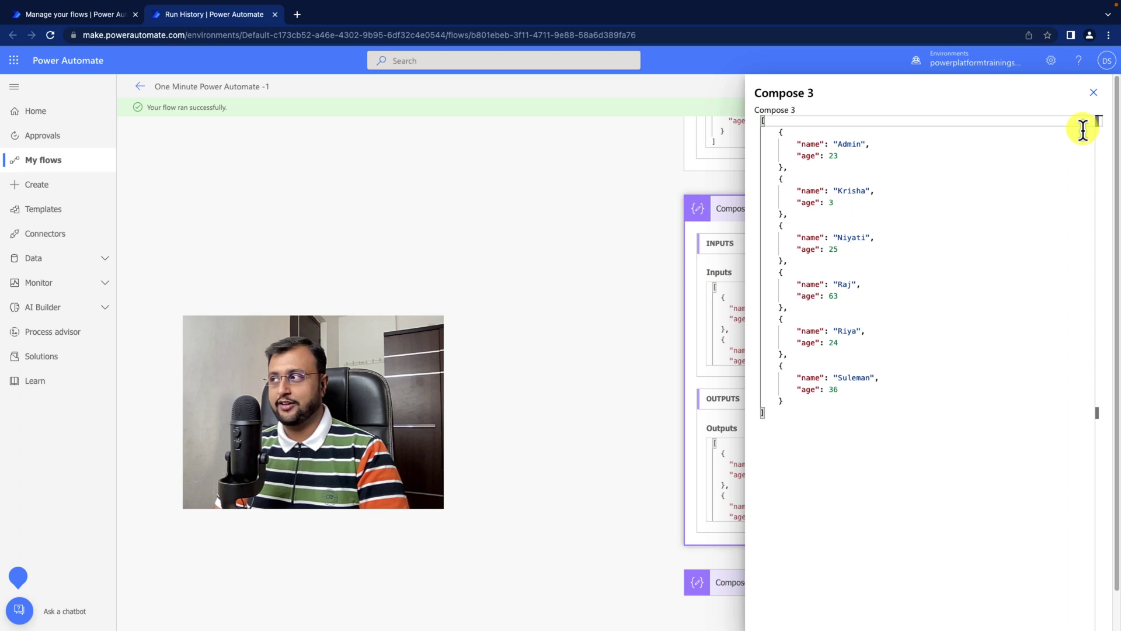
# Step: Back in the editor, check Compose 4's expression is reverse(outputs('Compose_3'))
pyautogui.click(1092, 93)
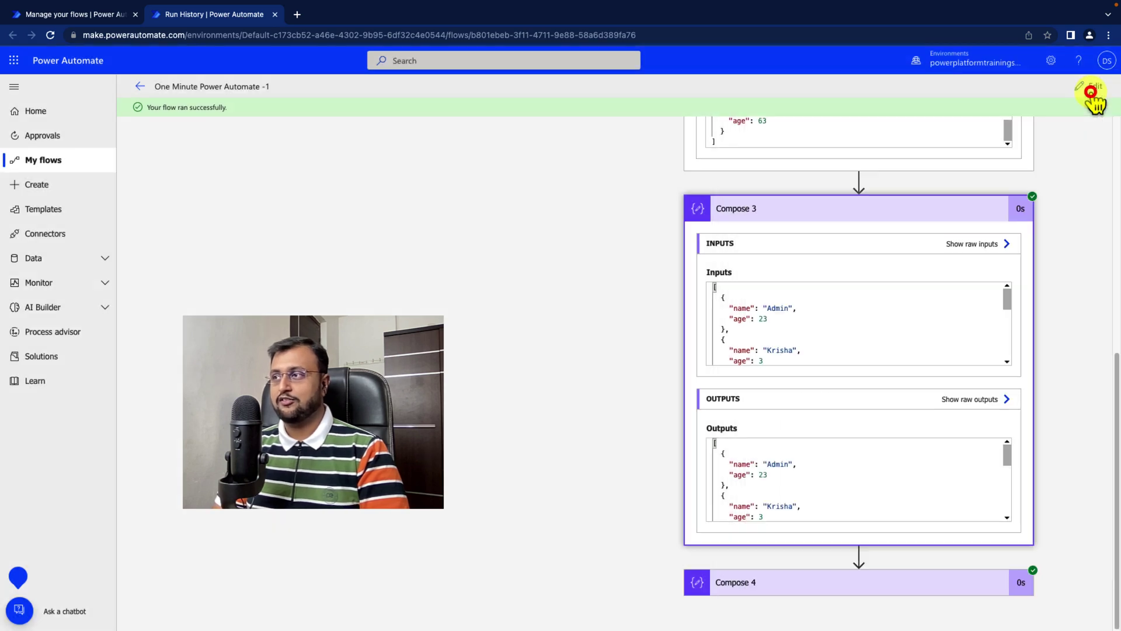
pyautogui.click(1078, 92)
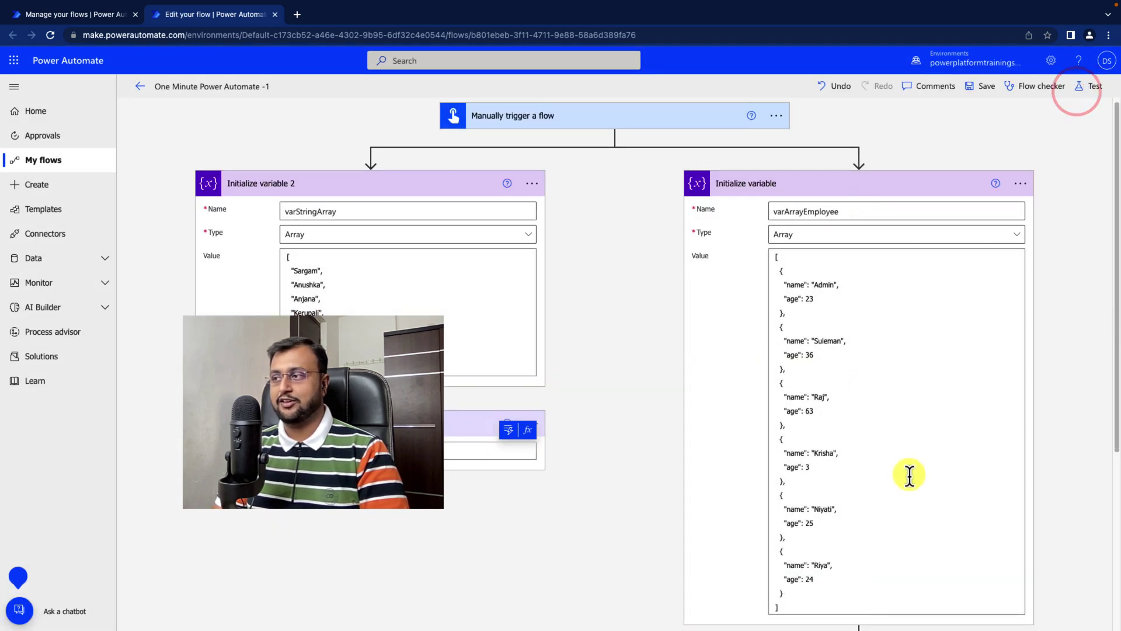
pyautogui.scroll(-10, 911, 476)
pyautogui.click(873, 565)
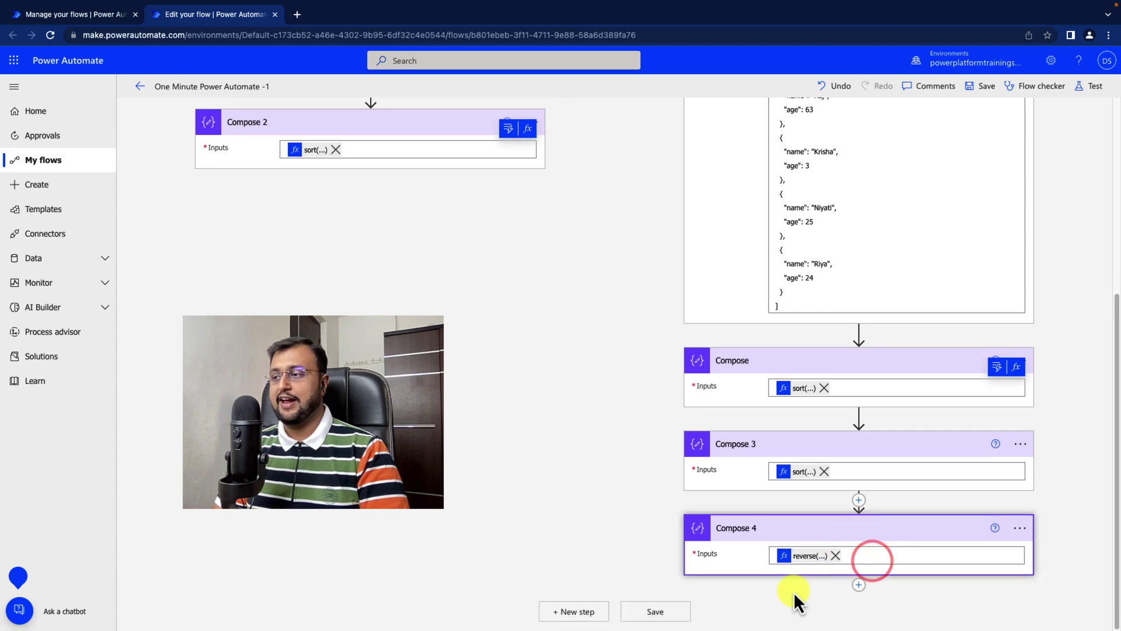
pyautogui.click(812, 554)
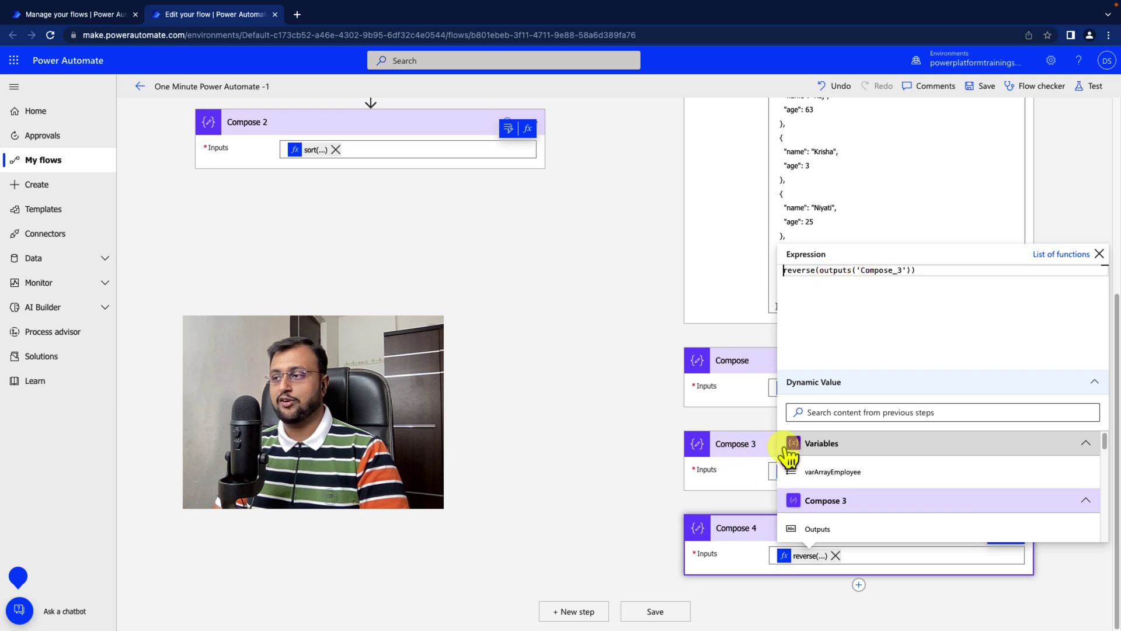
pyautogui.click(1098, 255)
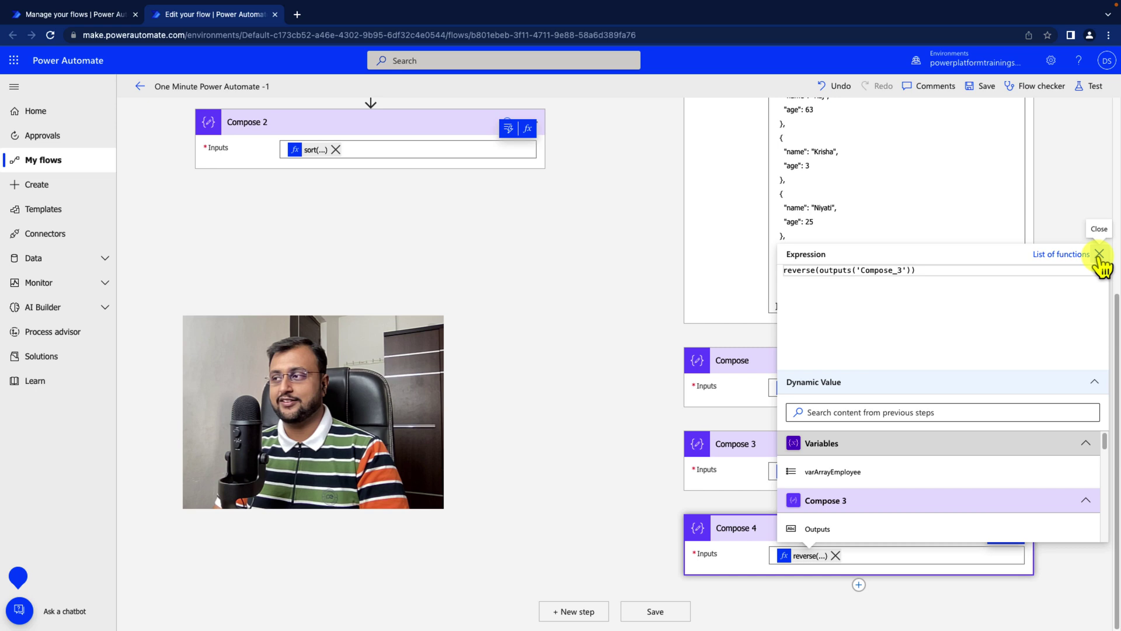
pyautogui.click(1099, 255)
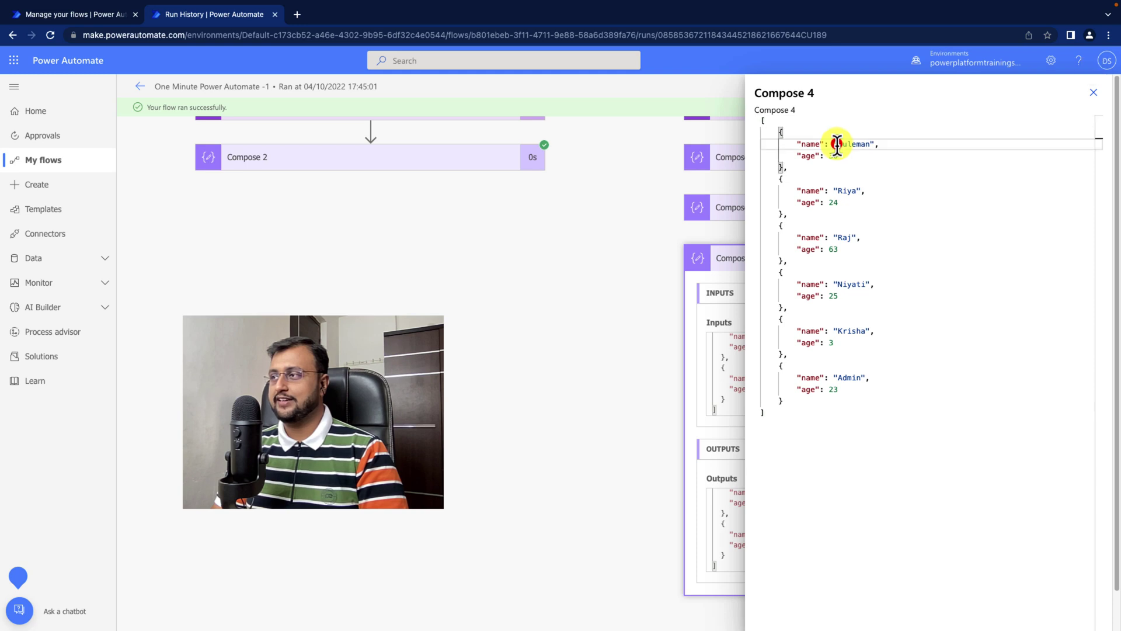
# Step: Check Compose 4's reversed output, from the first name down to Admin at the end
pyautogui.moveTo(837, 144); pyautogui.dragTo(870, 145)
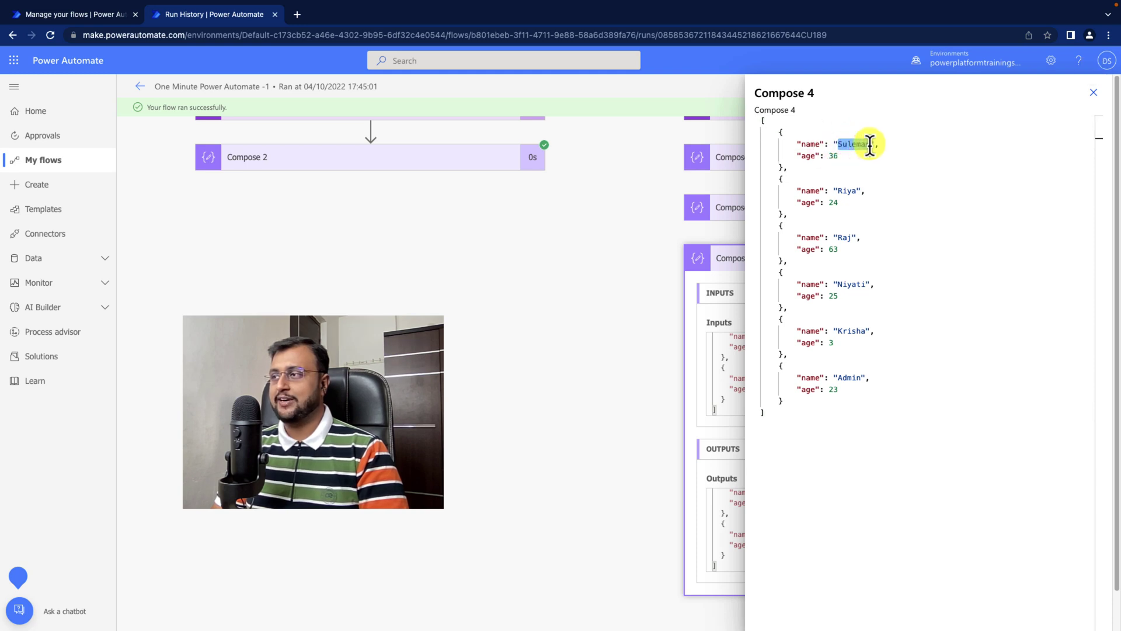
pyautogui.click(856, 400)
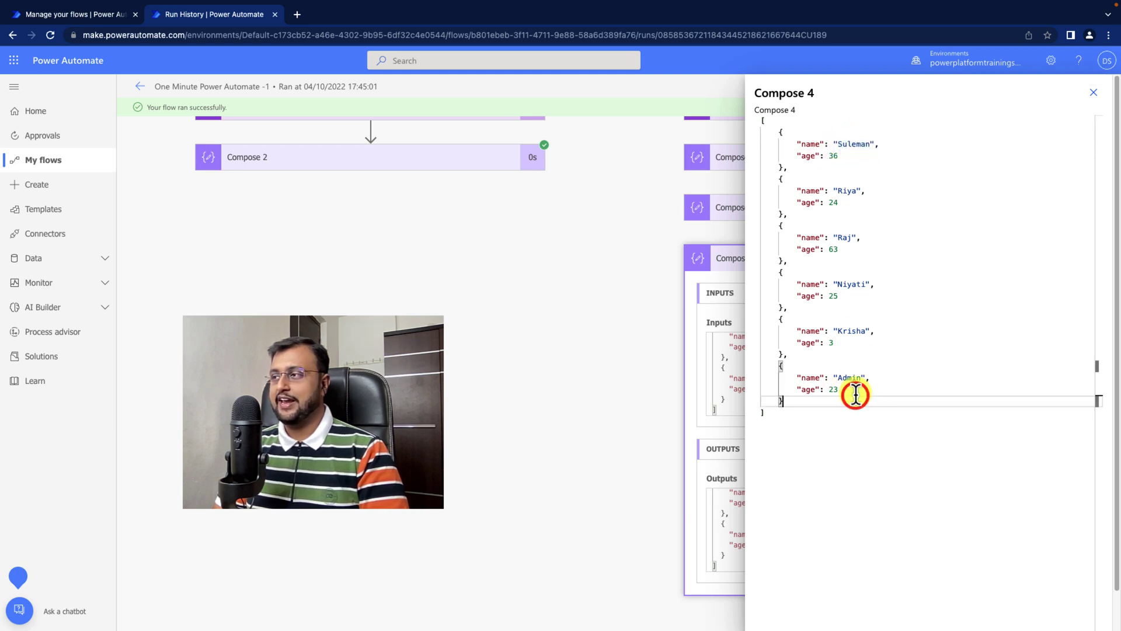